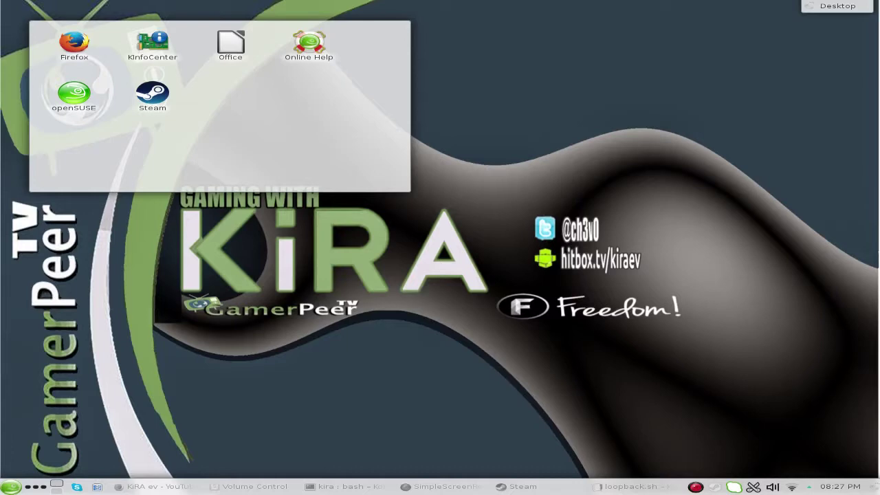
# Open the loopback.sh script in KWrite and review its pactl load-module lines, highlighting the script body before minimizing the window.
pyautogui.moveTo(631, 486)
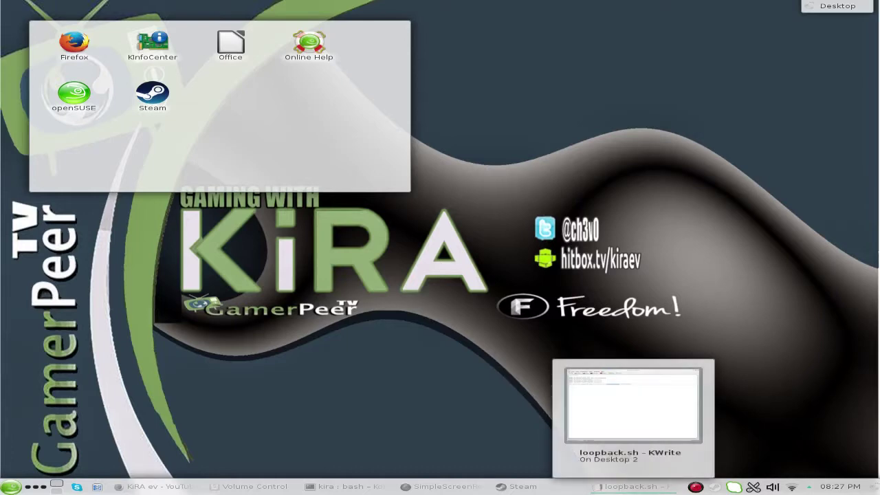
pyautogui.click(631, 486)
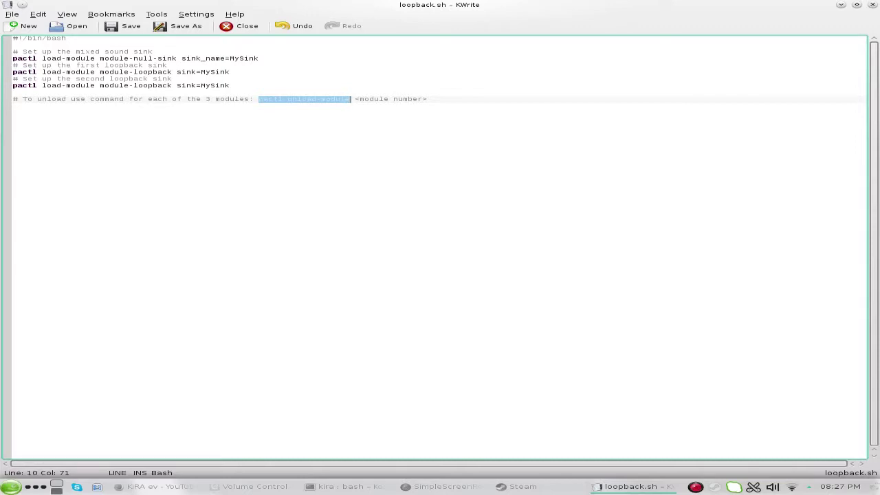
pyautogui.moveTo(12, 37); pyautogui.dragTo(123, 65)
pyautogui.click(13, 45)
pyautogui.hotkey('alt', 'F3')
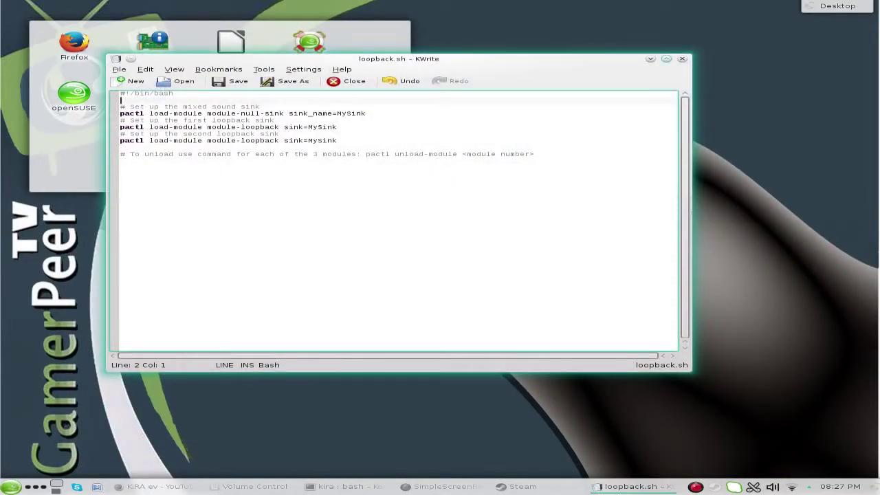
pyautogui.click(666, 58)
pyautogui.moveTo(231, 85); pyautogui.dragTo(13, 38)
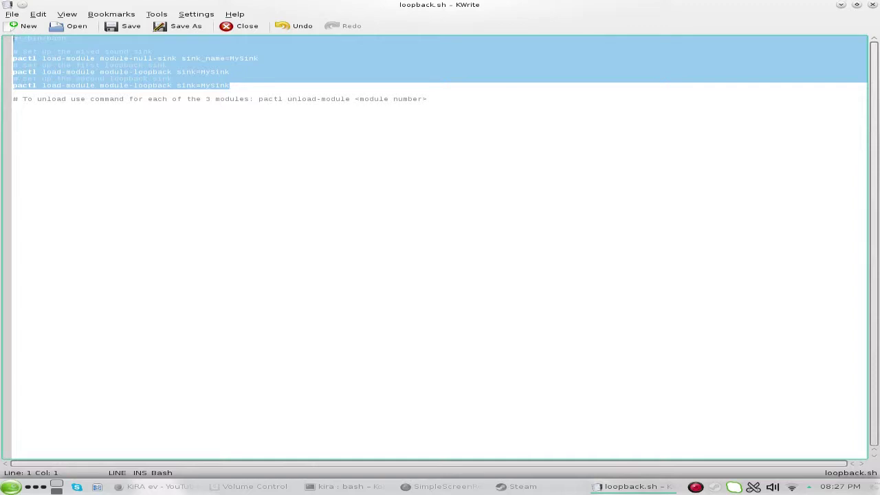
pyautogui.click(840, 5)
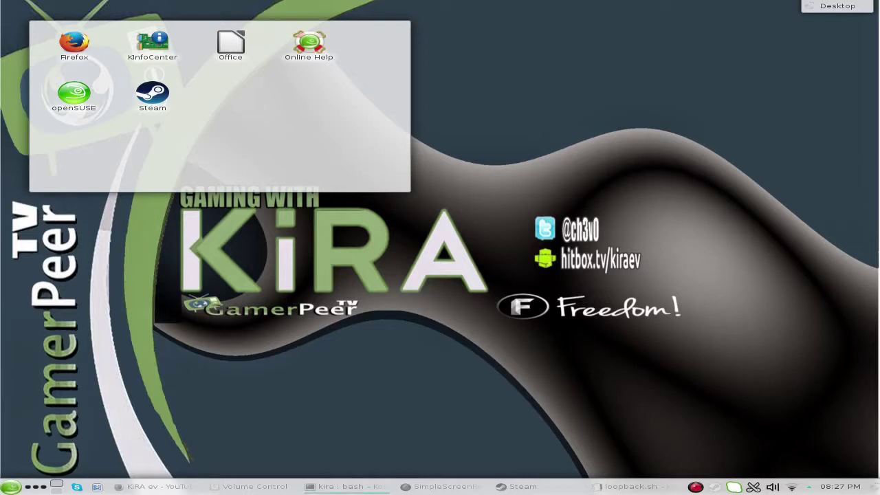
# Open a new terminal and draft the command cd /home/username/folder at the prompt, erasing it without running it.
pyautogui.click(10, 487)
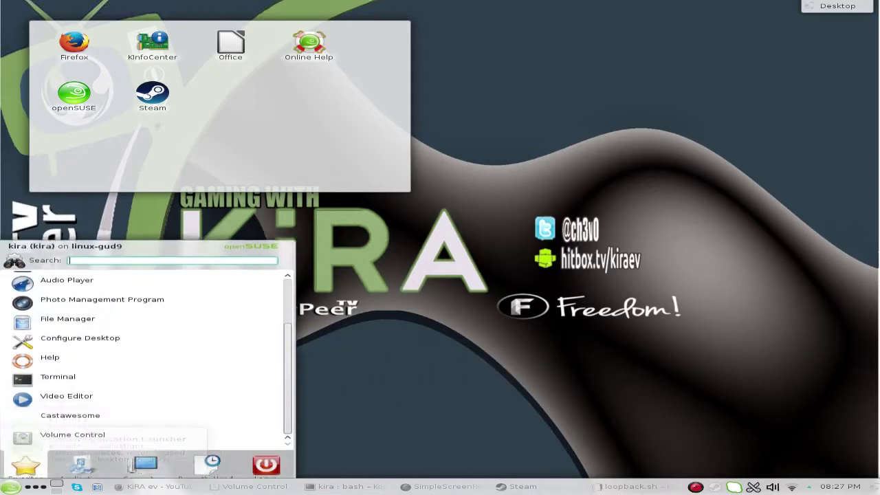
pyautogui.click(58, 372)
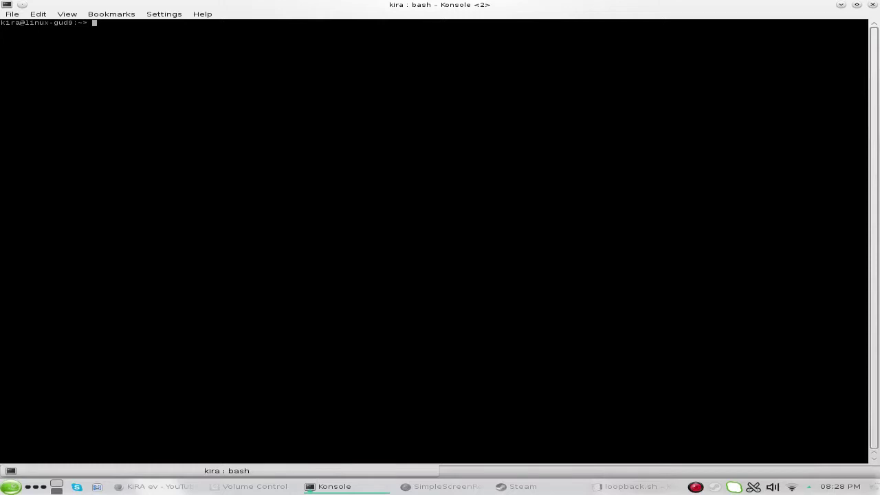
pyautogui.write('cd /home/username/folder')
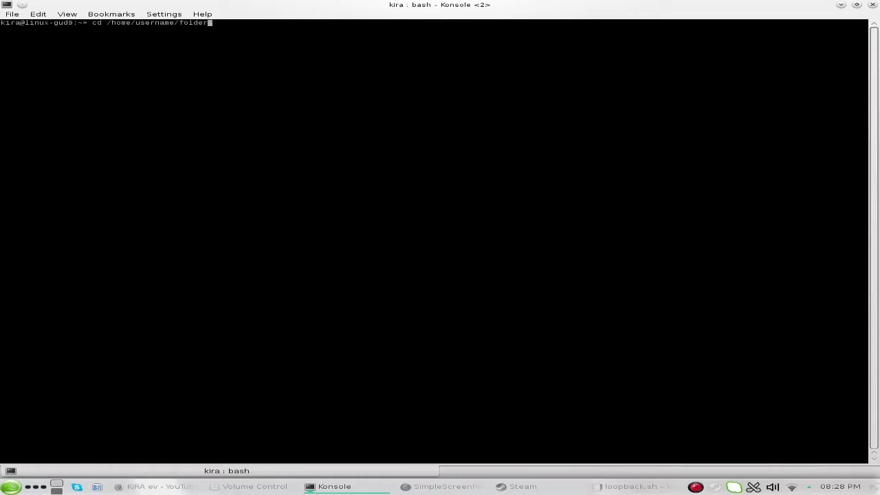
pyautogui.press('BackSpace')
pyautogui.press('BackSpace')
pyautogui.press('BackSpace')
pyautogui.press('BackSpace')
pyautogui.press('BackSpace')
pyautogui.press('BackSpace')
pyautogui.press('BackSpace')
pyautogui.press('BackSpace')
pyautogui.press('BackSpace')
pyautogui.press('BackSpace')
pyautogui.press('BackSpace')
pyautogui.press('BackSpace')
pyautogui.press('BackSpace')
pyautogui.press('BackSpace')
pyautogui.press('BackSpace')
pyautogui.press('BackSpace')
pyautogui.press('BackSpace')
pyautogui.press('BackSpace')
pyautogui.press('BackSpace')
pyautogui.press('BackSpace')
# Draft the command ./loopback.sh at the prompt, erase it without running it and dismiss the new terminal window.
pyautogui.write('./loopback.sh')
pyautogui.press('BackSpace')
pyautogui.press('BackSpace')
pyautogui.press('BackSpace')
pyautogui.press('BackSpace')
pyautogui.press('BackSpace')
pyautogui.press('BackSpace')
pyautogui.press('BackSpace')
pyautogui.press('BackSpace')
pyautogui.press('BackSpace')
pyautogui.press('BackSpace')
pyautogui.press('BackSpace')
pyautogui.press('BackSpace')
pyautogui.press('BackSpace')
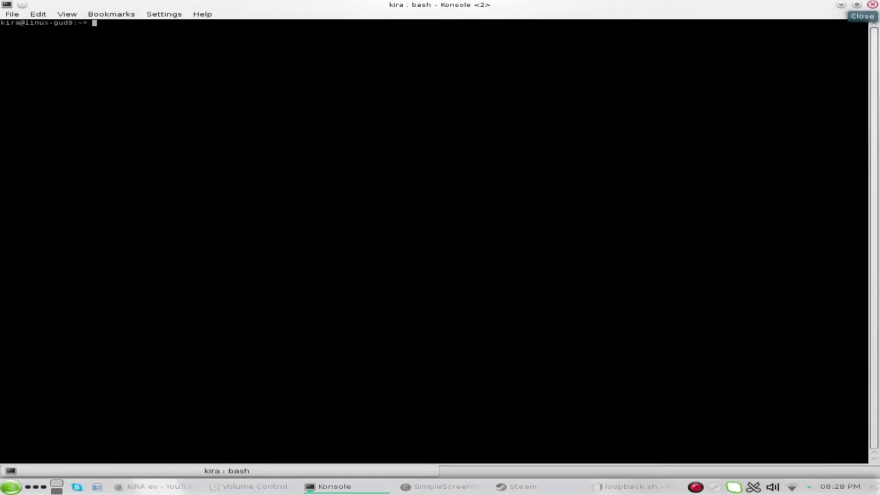
pyautogui.click(841, 4)
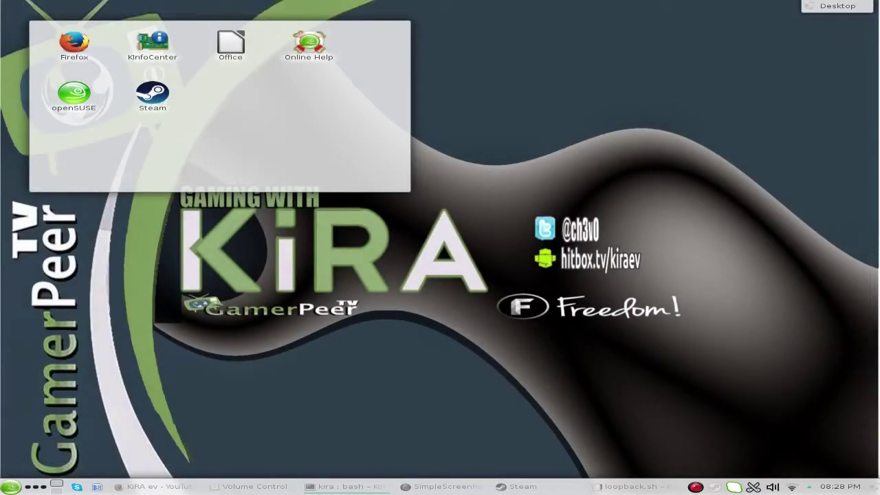
# Switch to the original terminal and examine the last ./loopback.sh run with its module numbers, then minimize the window.
pyautogui.click(310, 487)
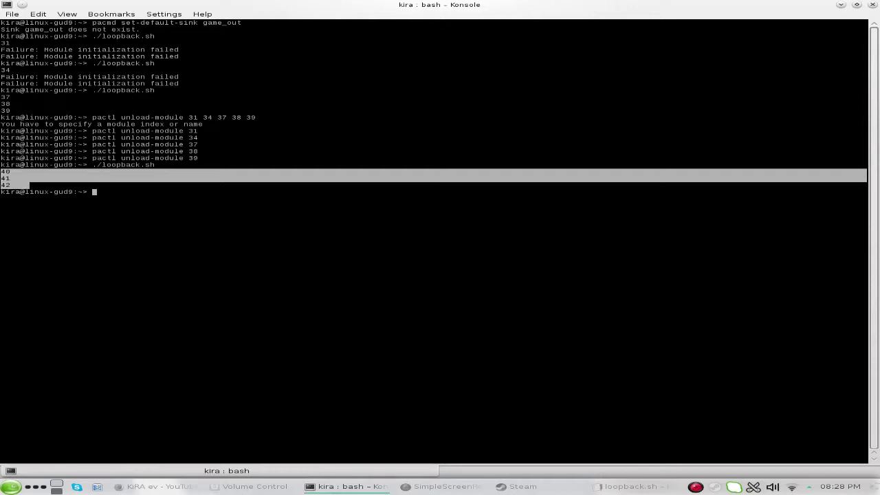
pyautogui.moveTo(30, 184); pyautogui.dragTo(174, 185)
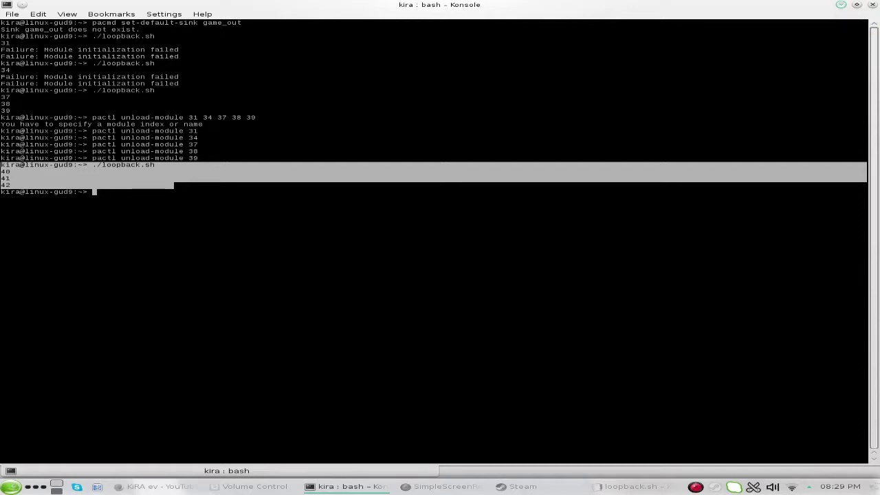
pyautogui.click(841, 5)
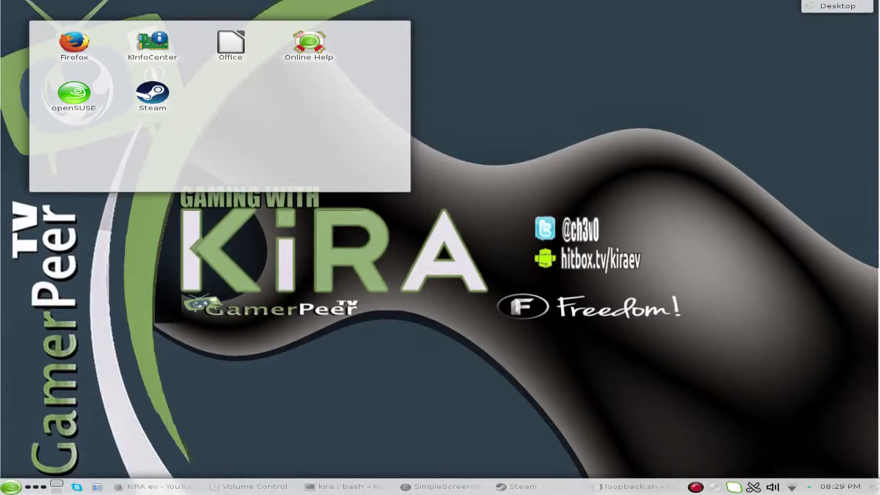
# Switch to Volume Control and check the loopback and SimpleScreenRecorder streams under both playback and recording.
pyautogui.moveTo(251, 486)
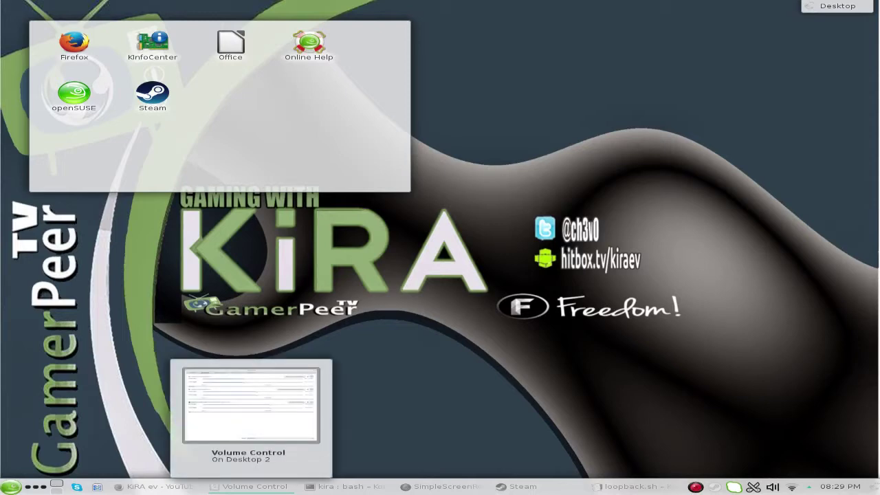
pyautogui.click(250, 486)
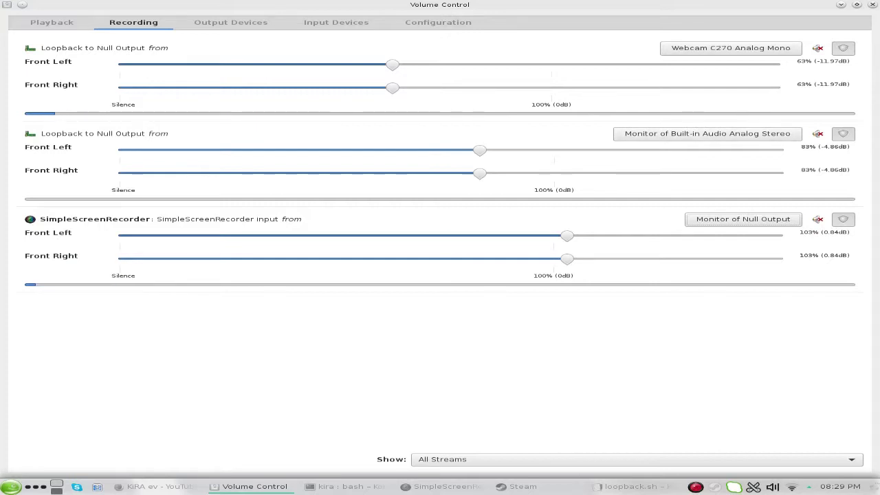
pyautogui.click(51, 22)
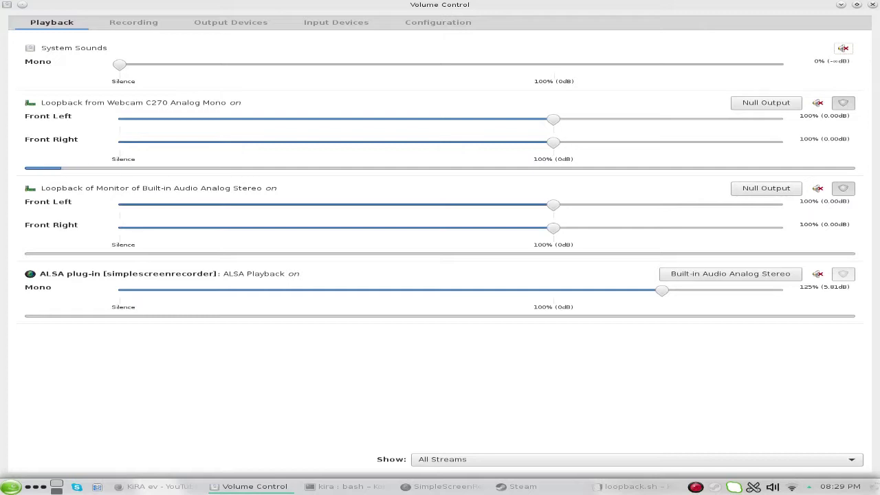
pyautogui.click(133, 22)
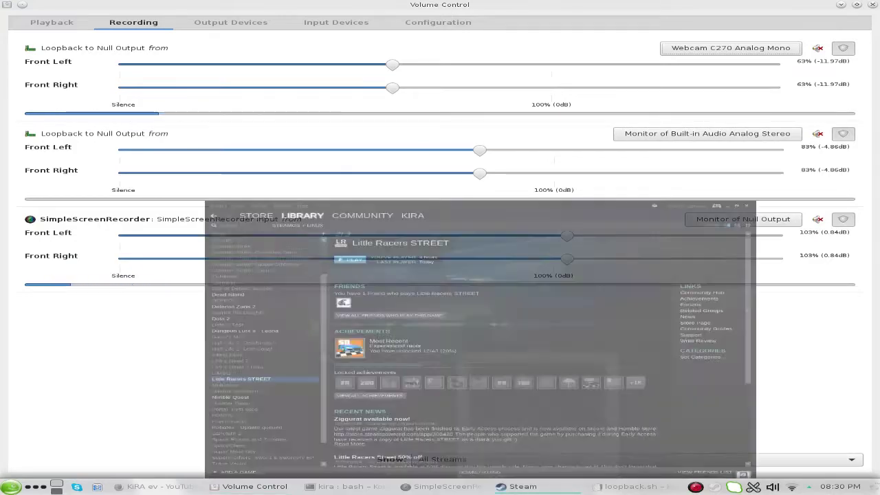
# Launch Little Racers STREET from the Steam library and exit the game from its main menu.
pyautogui.click(519, 486)
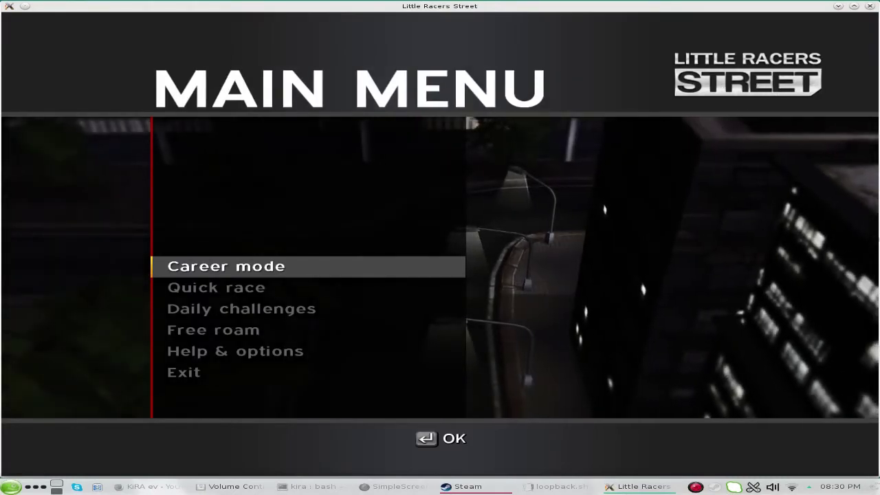
pyautogui.press('Down')
pyautogui.press('Down')
pyautogui.press('Down')
pyautogui.press('Down')
pyautogui.press('Down')
pyautogui.press('Down')
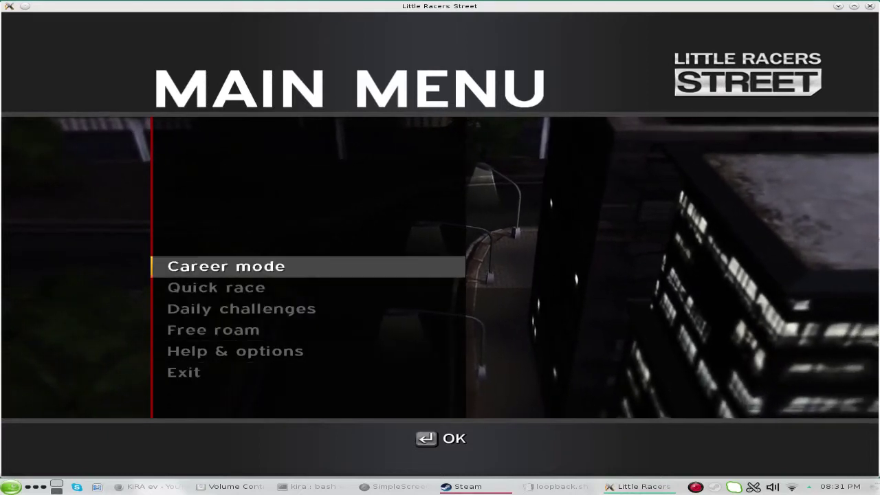
pyautogui.press('Up')
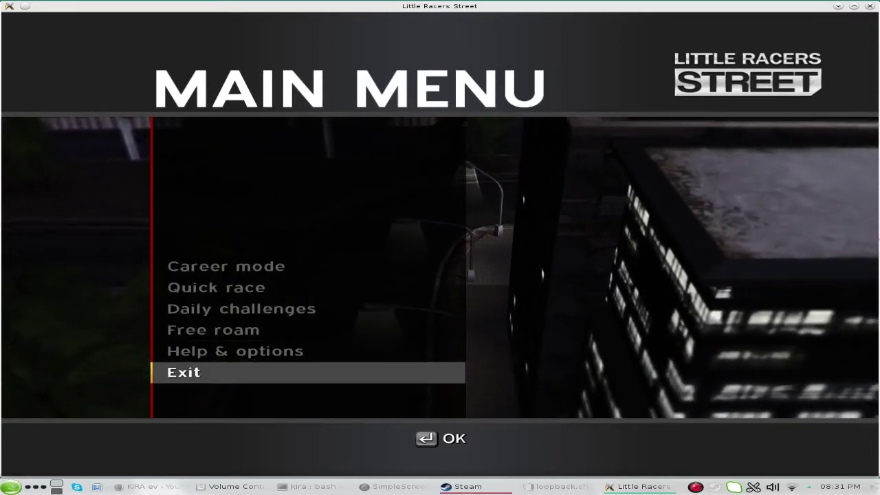
pyautogui.press('Return')
pyautogui.press('Return')
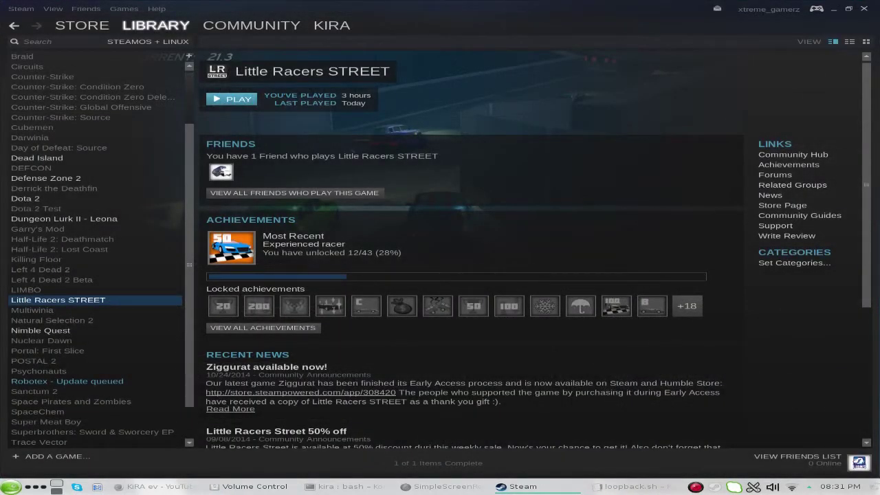
# In the original terminal, copy pactl unload-module from an earlier command, paste it at the prompt and highlight the module numbers from the last script run.
pyautogui.hotkey('alt', 'Tab')
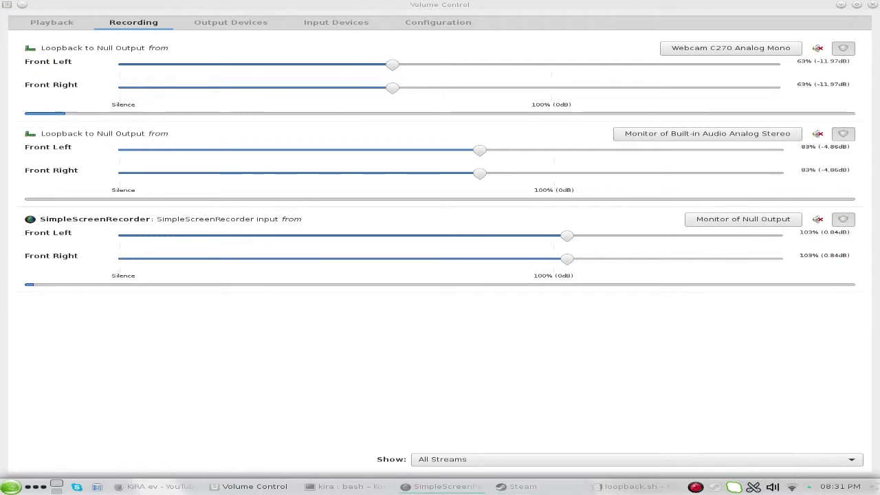
pyautogui.moveTo(346, 486)
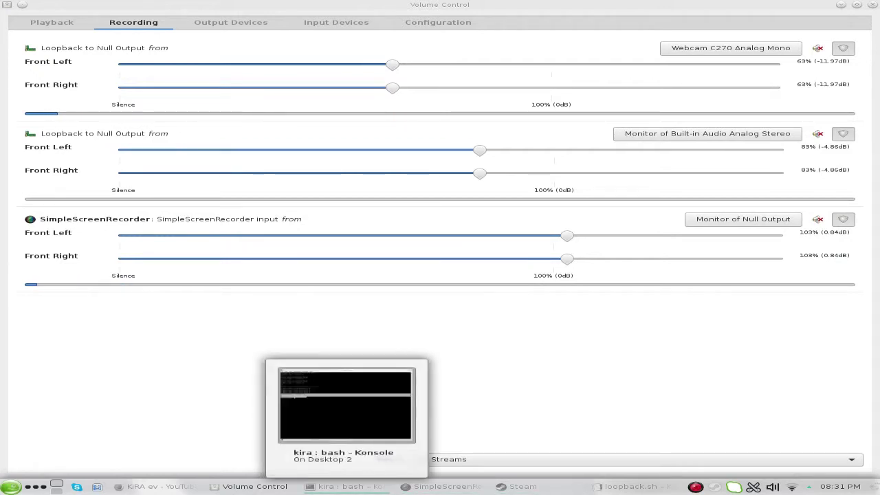
pyautogui.click(346, 406)
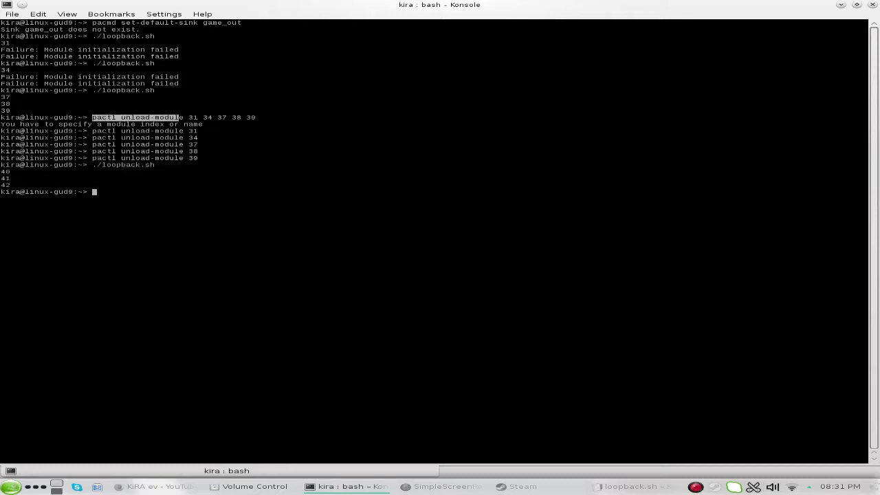
pyautogui.rightClick(182, 118)
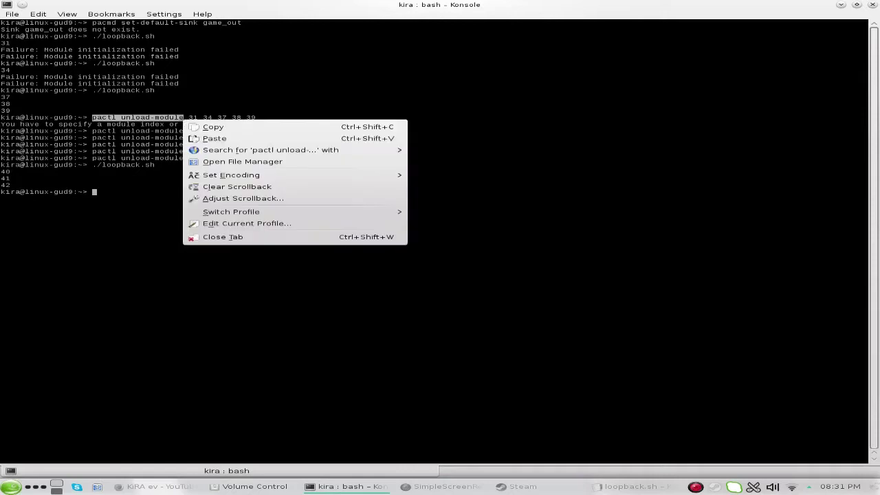
pyautogui.click(207, 126)
pyautogui.rightClick(113, 198)
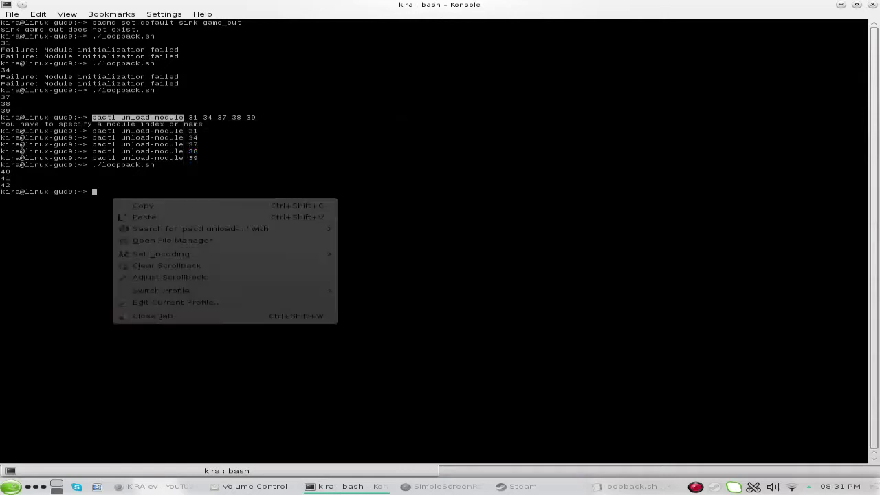
pyautogui.click(138, 218)
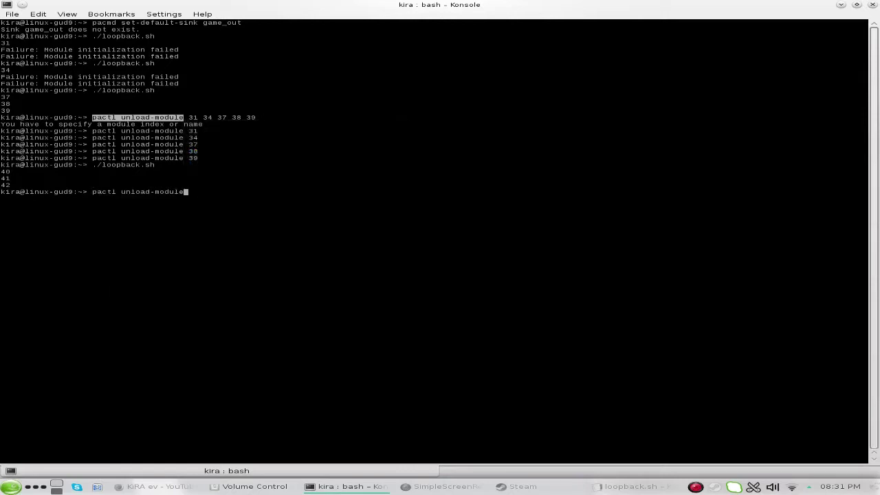
pyautogui.moveTo(6, 171); pyautogui.dragTo(14, 172)
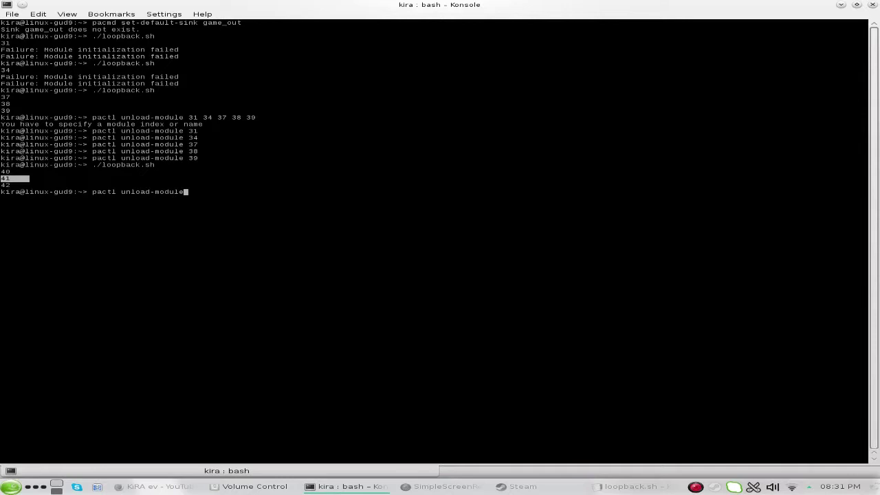
pyautogui.moveTo(0, 172); pyautogui.dragTo(20, 173)
# Review the recording streams in Volume Control alongside the loopback.sh script and the terminal, then minimize Volume Control.
pyautogui.click(254, 486)
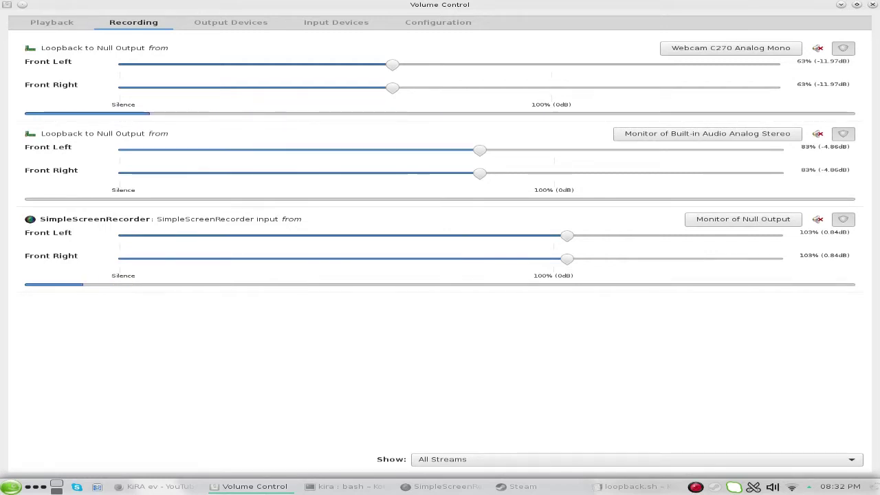
pyautogui.click(598, 486)
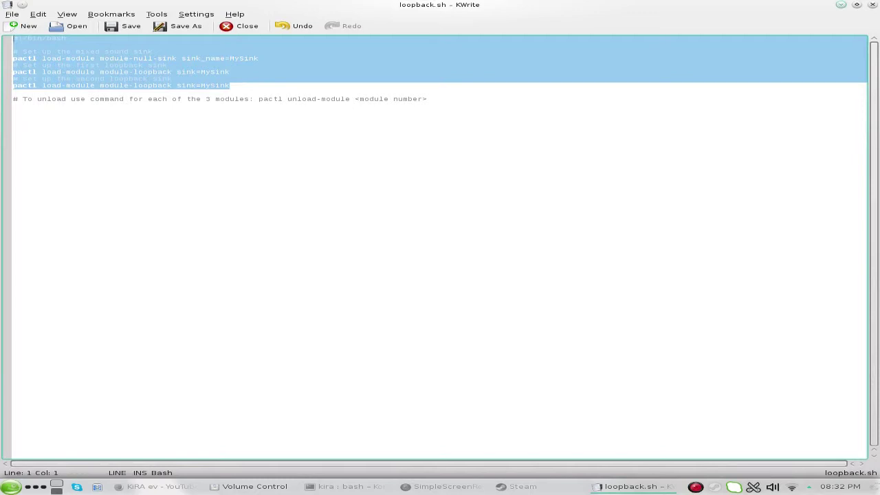
pyautogui.hotkey('alt', 'Tab')
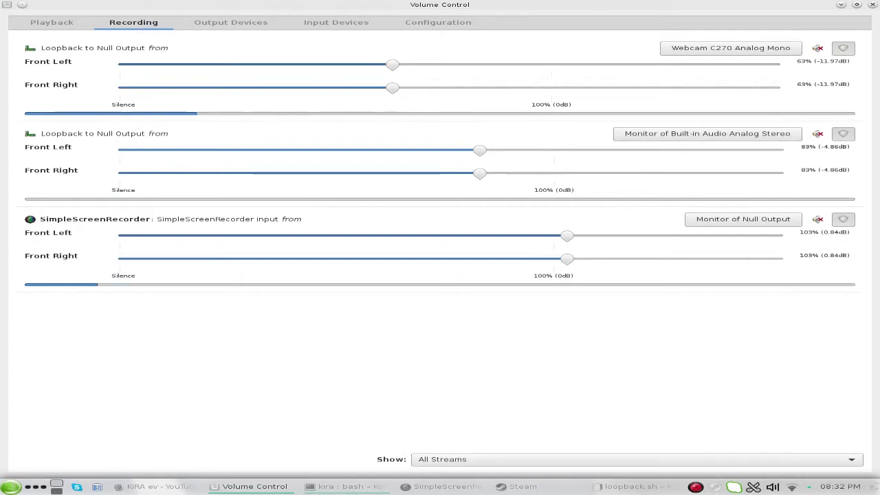
pyautogui.click(347, 486)
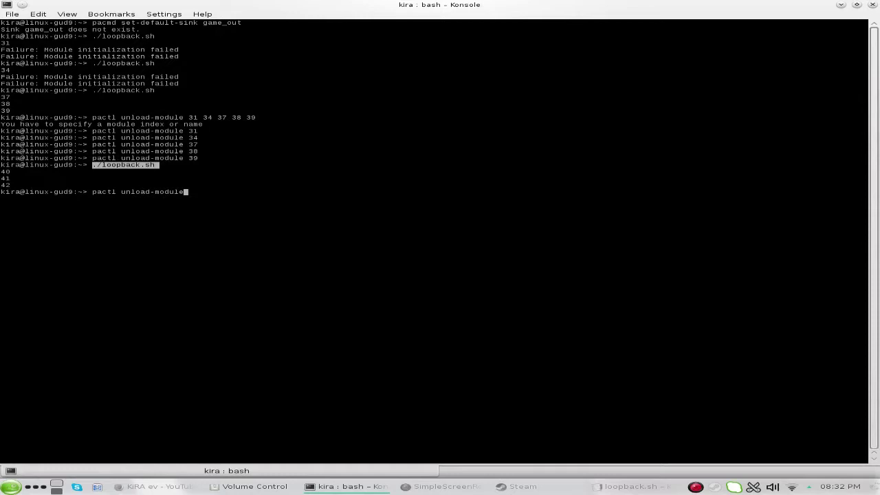
pyautogui.hotkey('alt', 'Tab')
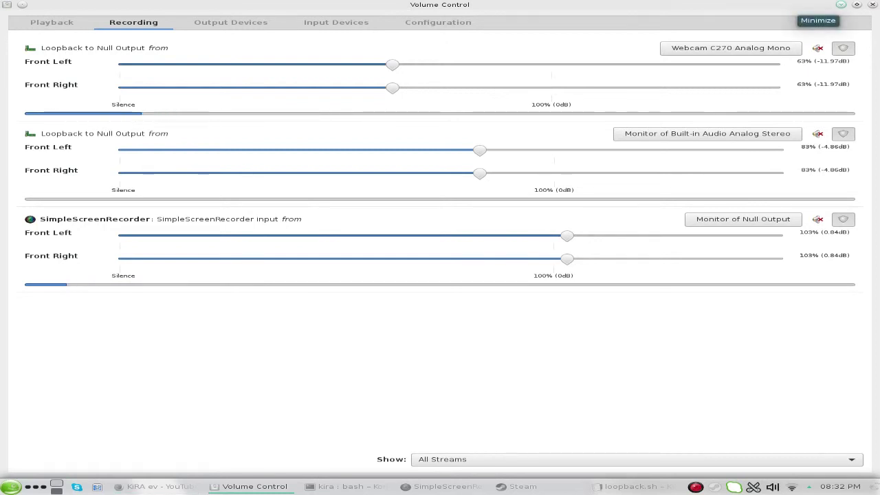
pyautogui.click(841, 4)
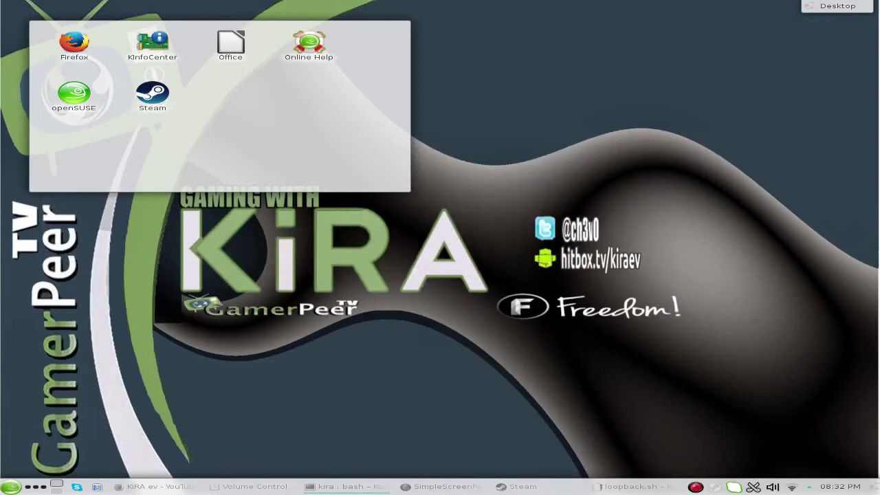
# Return to the terminal, highlight pactl unload-module in the command for module 31 and minimize the window.
pyautogui.click(347, 486)
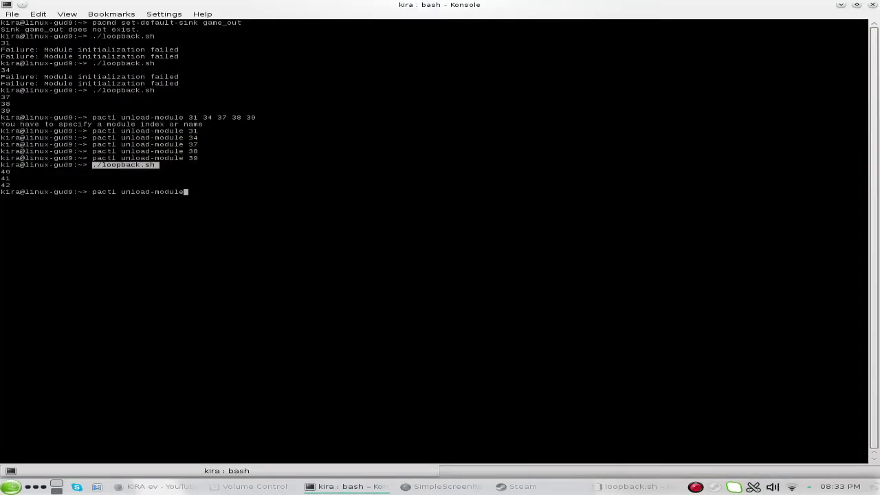
pyautogui.moveTo(92, 131); pyautogui.dragTo(183, 130)
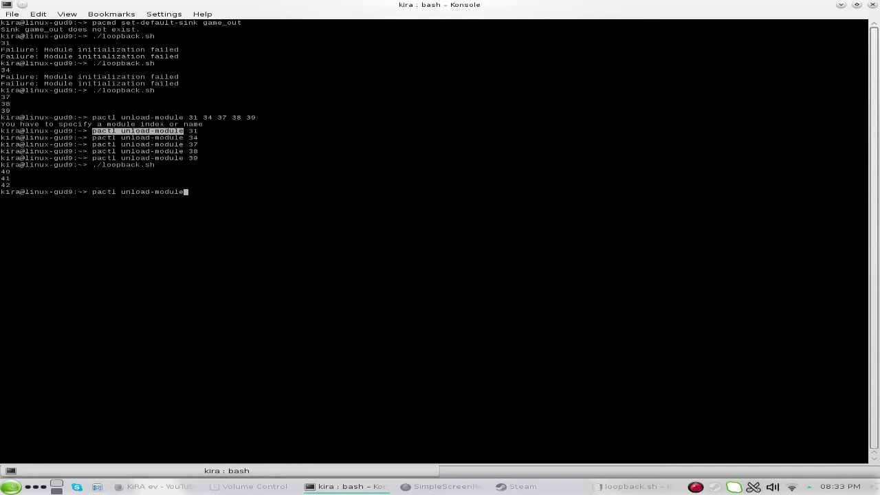
pyautogui.click(840, 5)
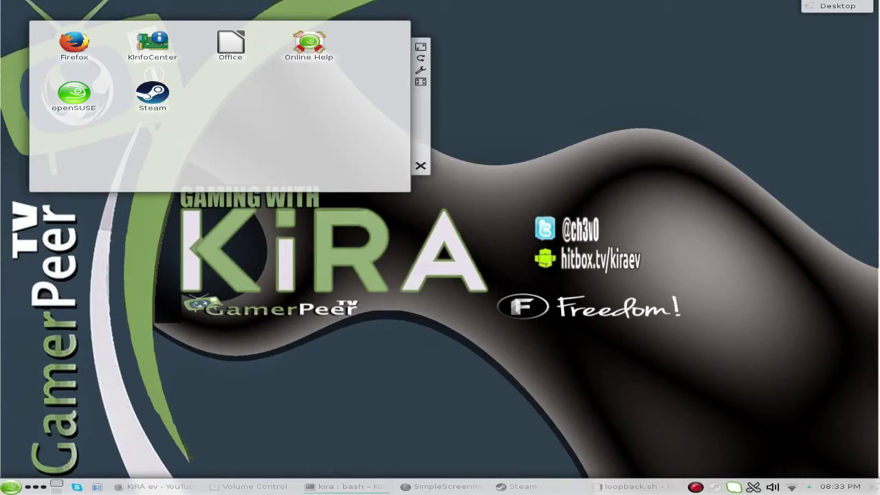